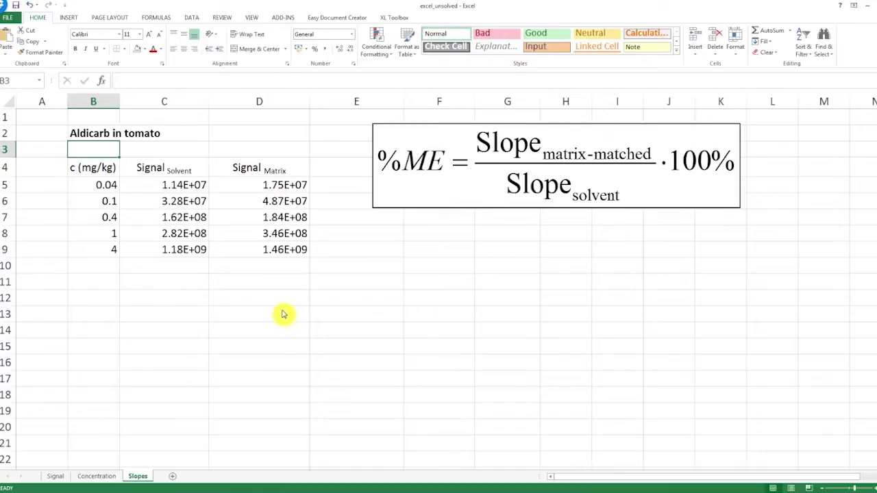
Enter the array formula =LINEST(D5:D9;B5:B9;1;1) across D12:E14 to fit the matrix signals against concentration.
left_click(297, 305)
left_click_drag(297, 305, 356, 331)
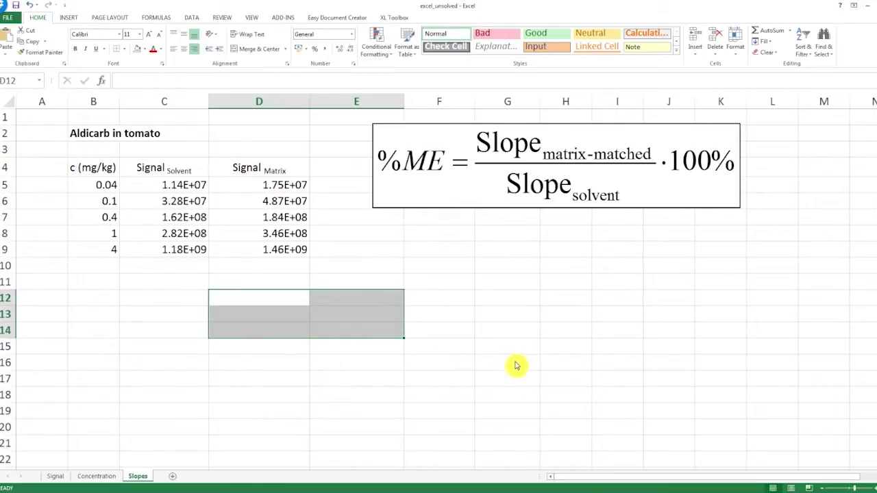
type("=")
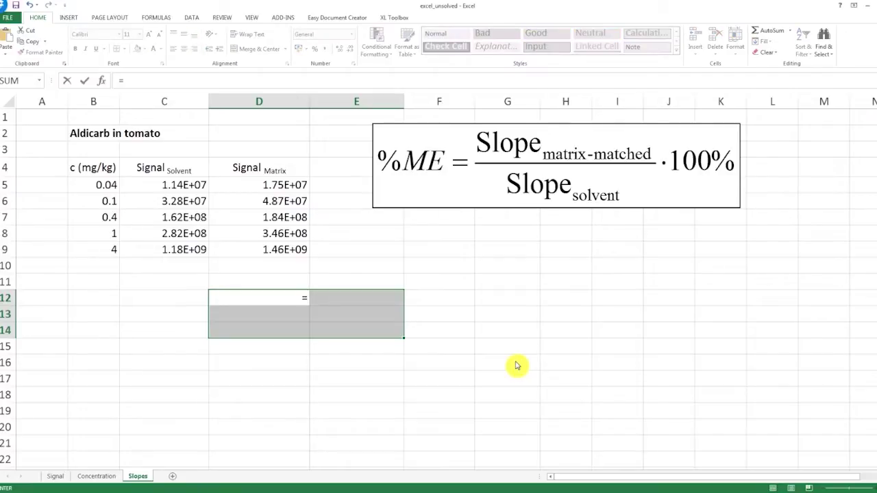
type("LINEST(")
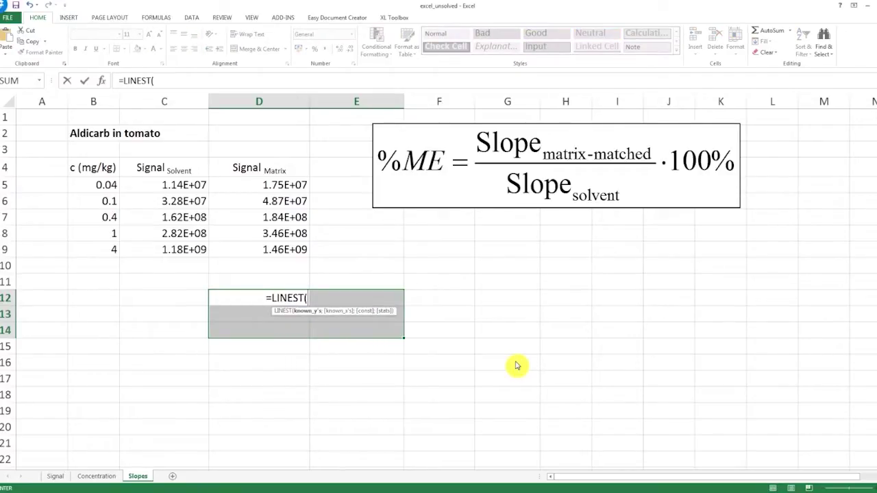
left_click(302, 186)
left_click_drag(294, 213, 288, 251)
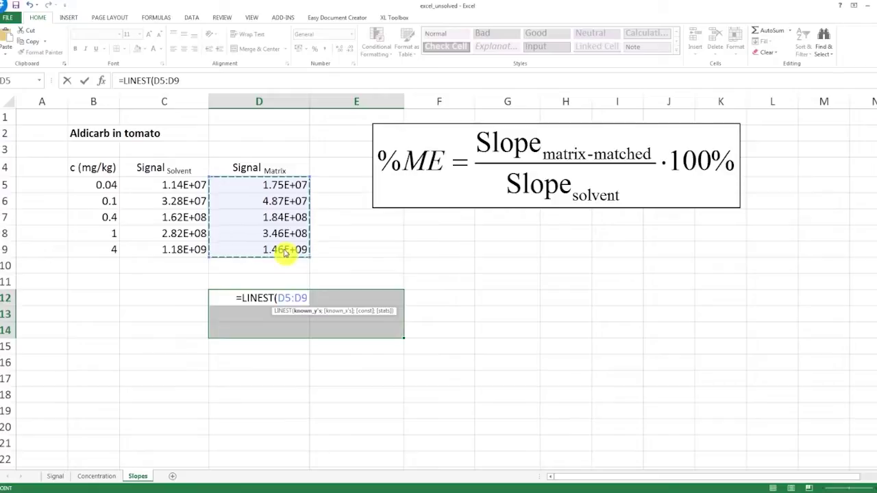
type(";")
left_click_drag(98, 180, 102, 255)
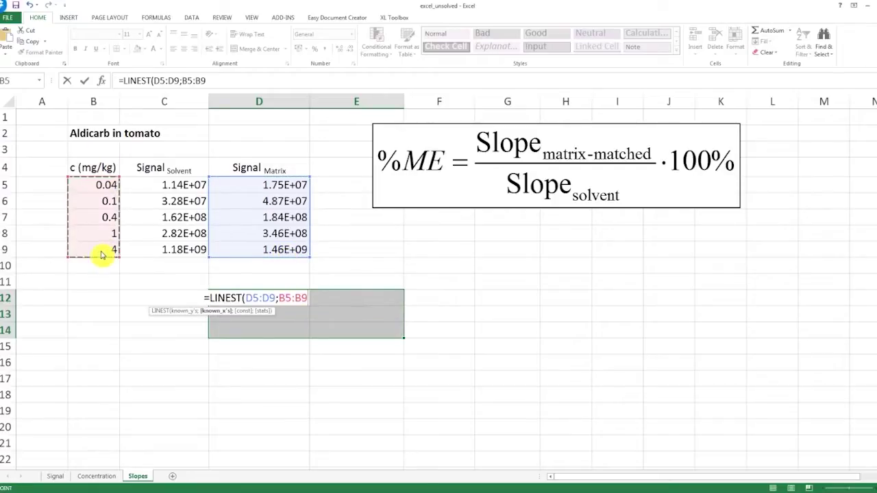
type(";1;1)")
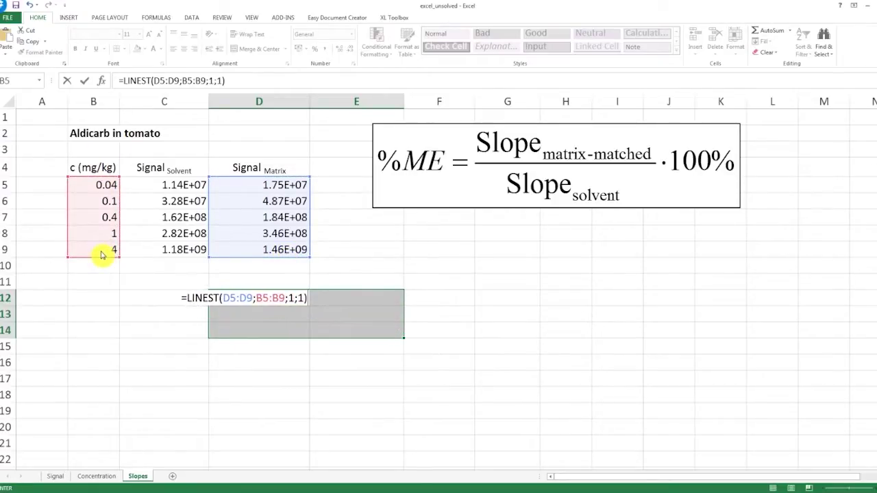
key("ctrl+shift+Return")
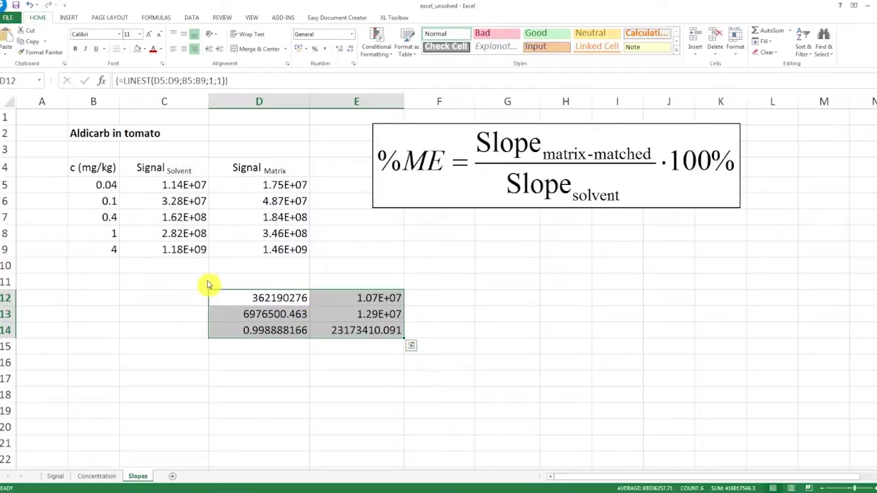
Title the matrix regression block in D11 "Matrix calibration function".
left_click(232, 282)
type("Matri")
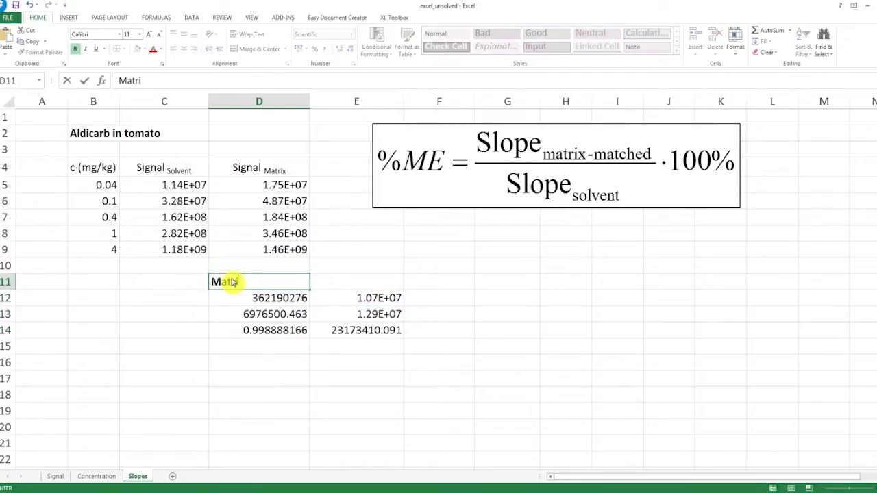
type("x calibr")
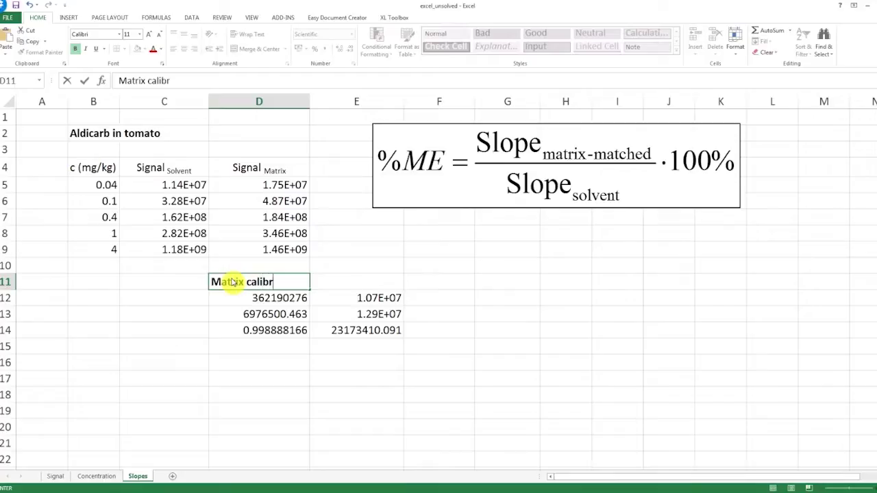
type("ation function")
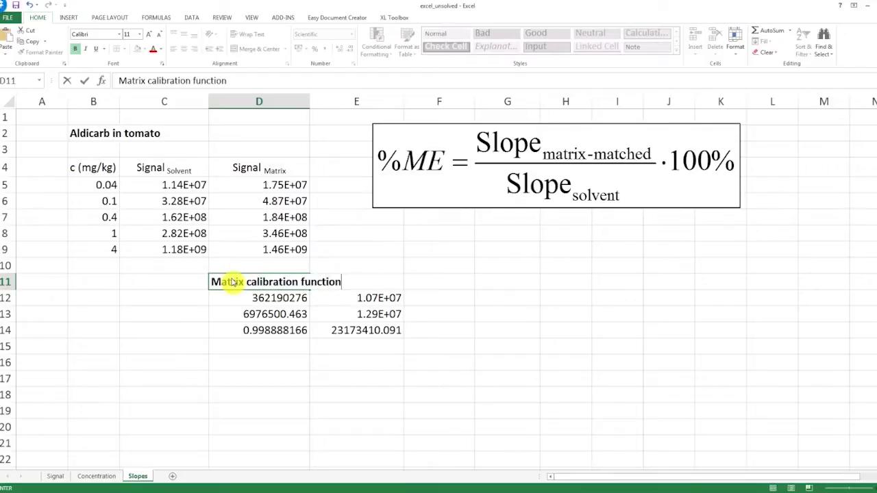
key("Return")
Format the matrix regression results in D12:E14 as Scientific with 2 decimal places.
left_click_drag(253, 298, 325, 335)
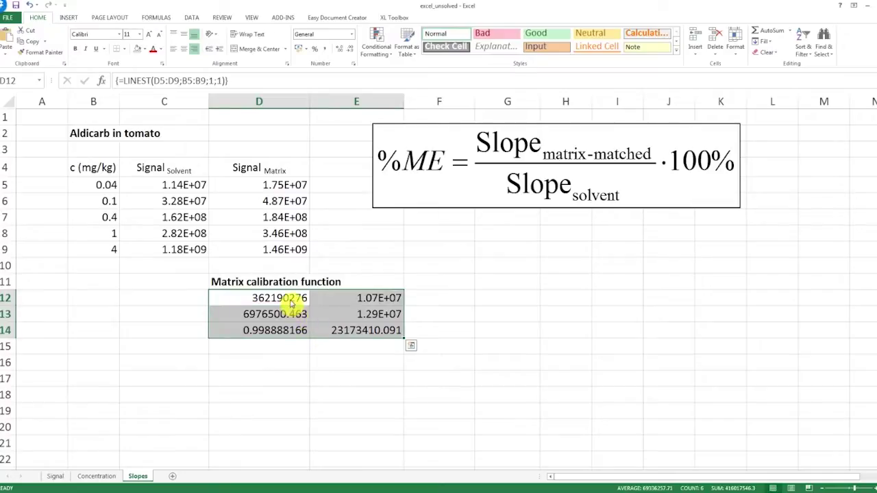
right_click(319, 324)
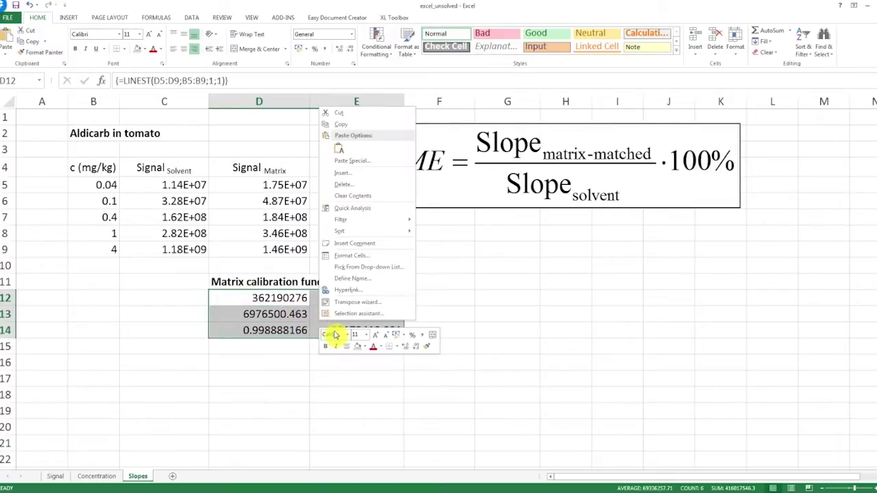
left_click(343, 265)
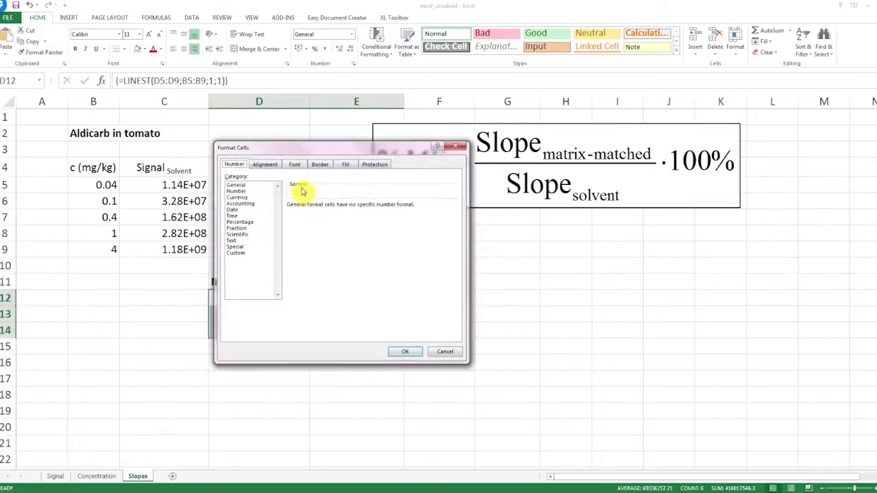
left_click(250, 235)
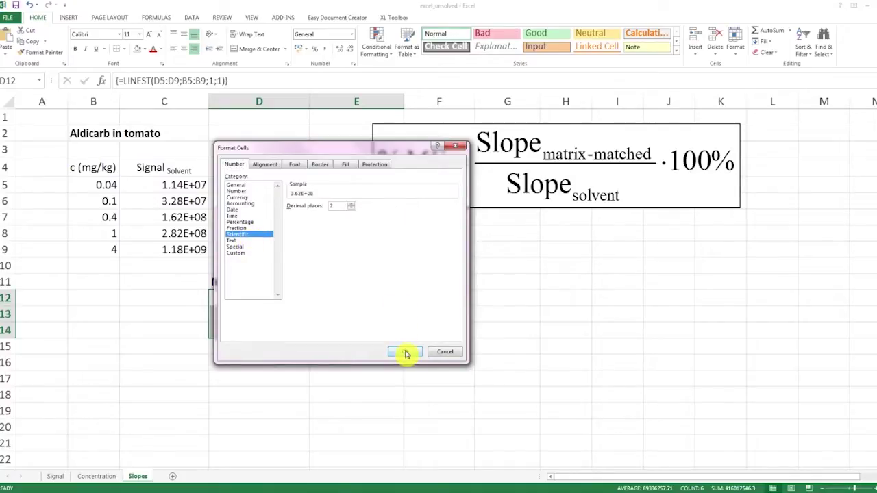
left_click(405, 352)
left_click(304, 330)
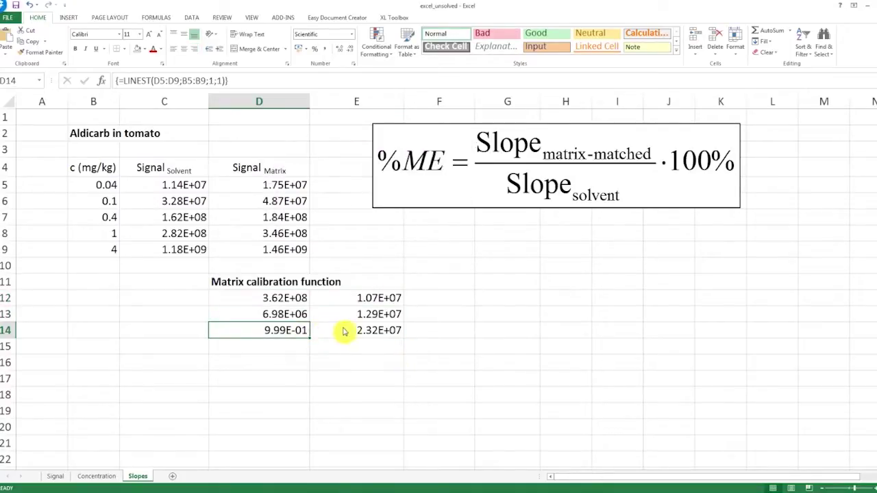
Label the first row of the matrix regression results with "slope" in C12 and "intercept" in F12.
left_click(207, 301)
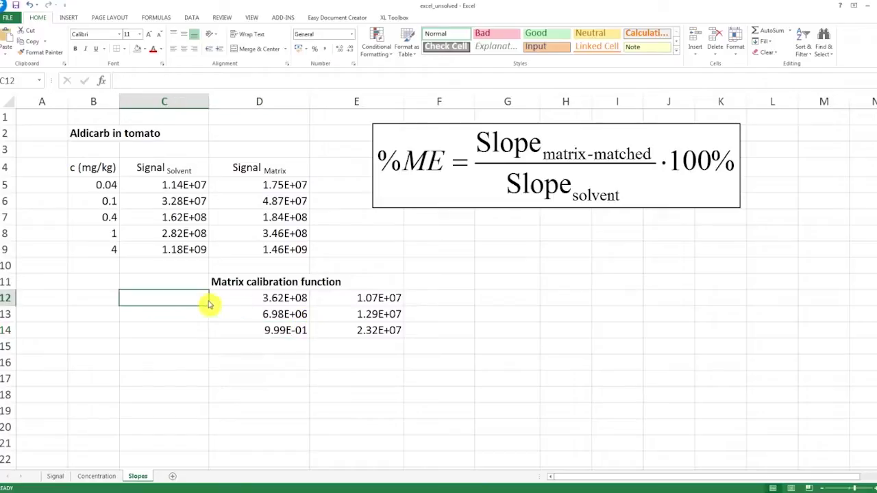
type("slope")
key("Tab")
key("Tab")
key("Tab")
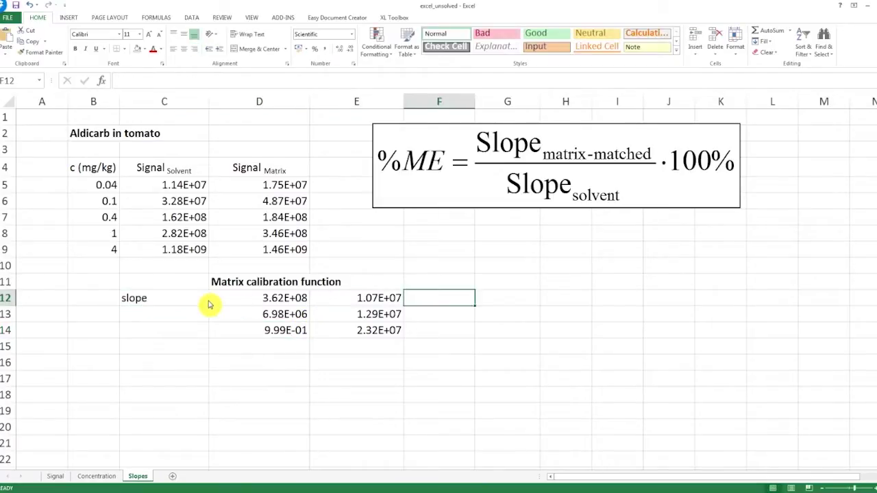
type("intercept")
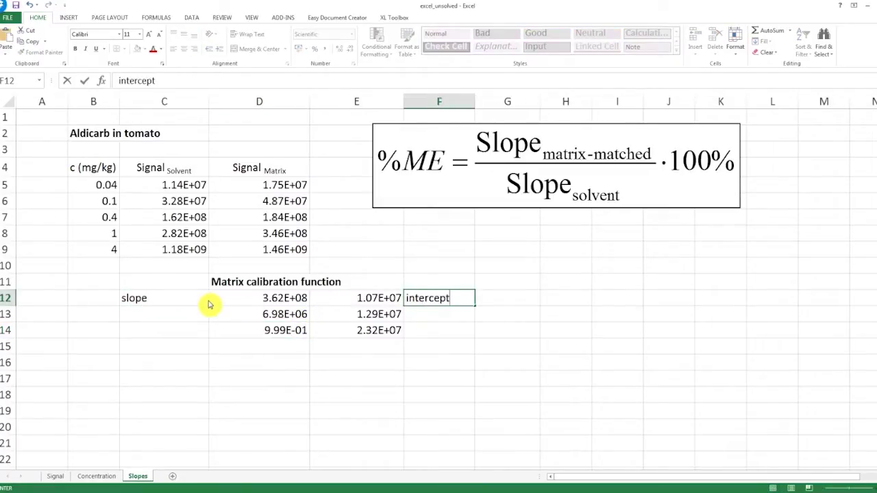
key("Return")
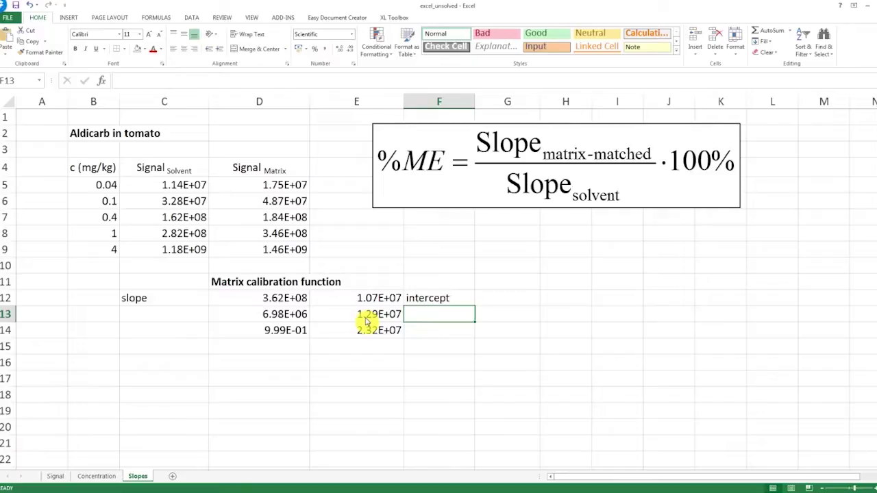
Force the matrix regression in D12:E14 through zero by changing the array formula to =LINEST(D5:D9;B5:B9;0;1).
left_click_drag(301, 299, 332, 330)
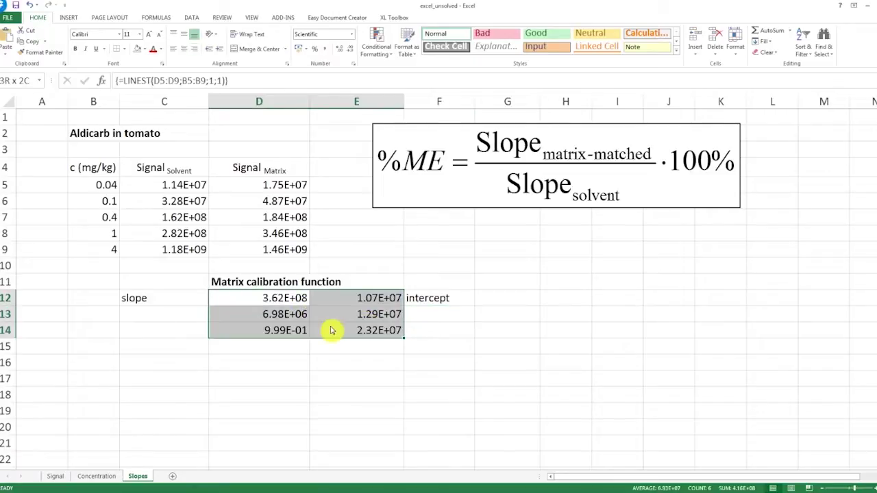
left_click(214, 81)
key("BackSpace")
type("0")
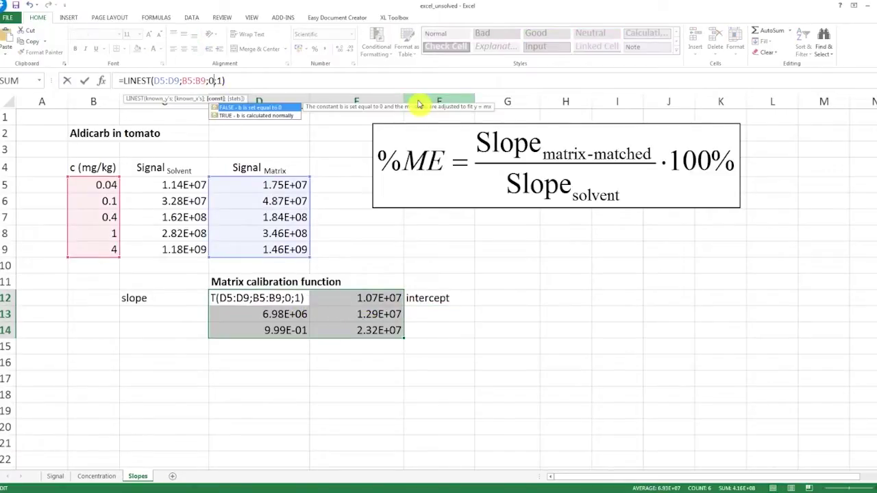
key("ctrl+shift+Return")
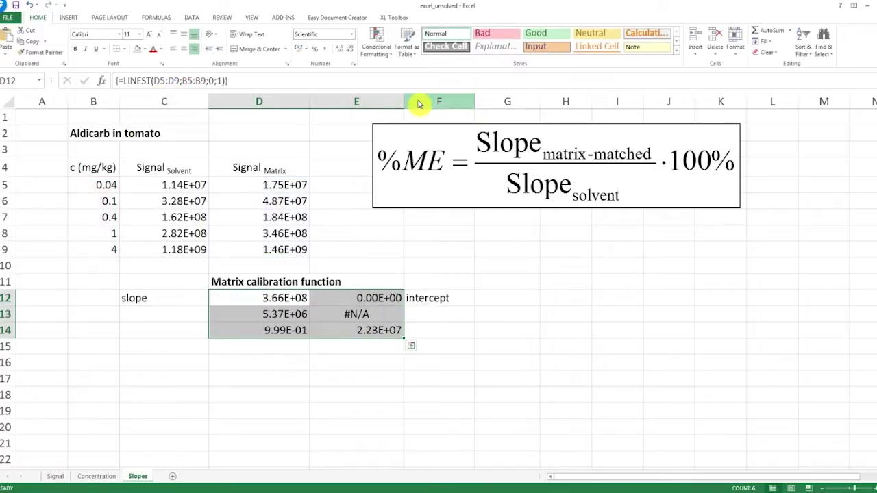
left_click(303, 299)
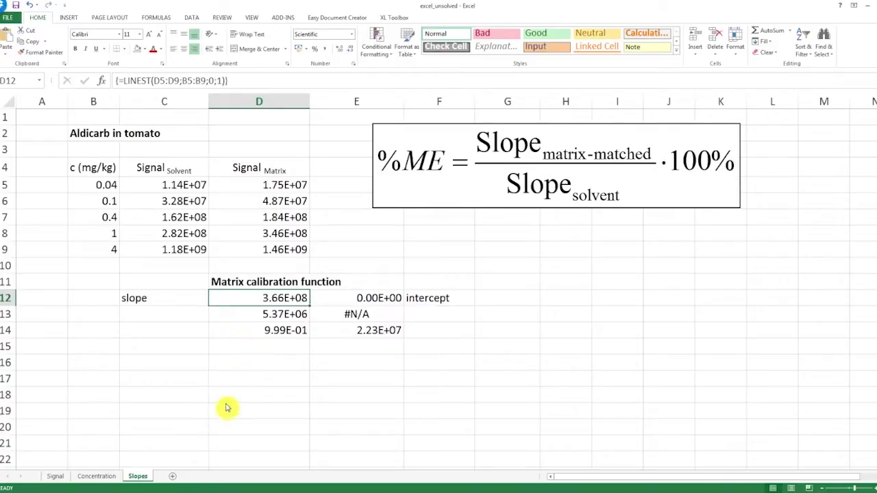
Add the bold heading "Calibration function in solvent" in D16.
left_click(248, 363)
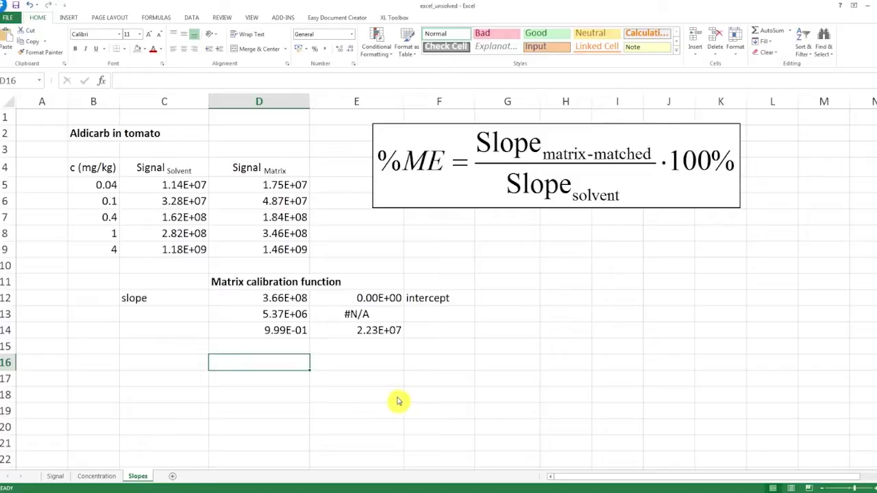
key("ctrl+b")
type("Calibrati")
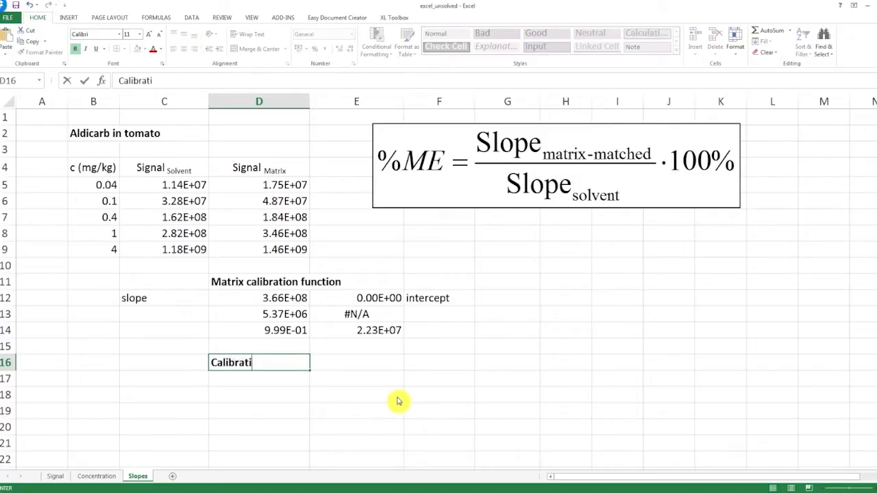
type("on function in Sol")
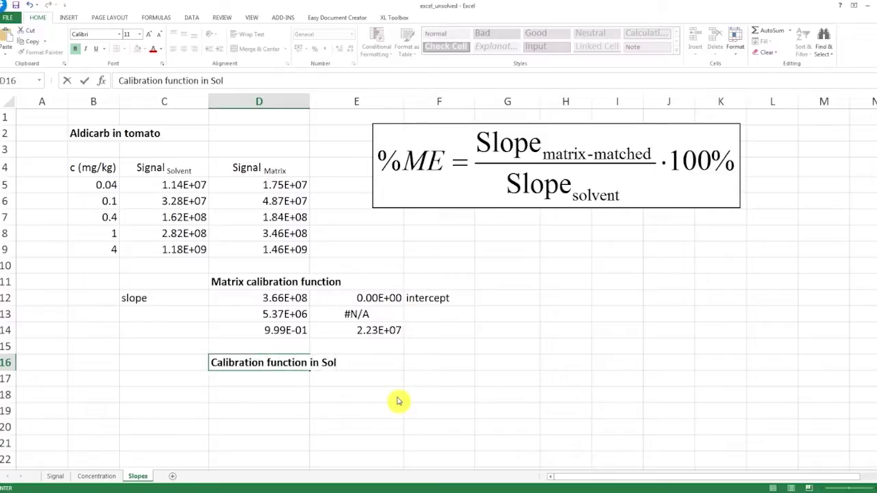
key("BackSpace")
key("BackSpace")
key("BackSpace")
type("solvent")
key("Return")
Enter the array formula =LINEST(C5:C9;B5:B9;1;1) across D17:E19 to fit the solvent signals against concentration.
left_click(360, 411, "shift")
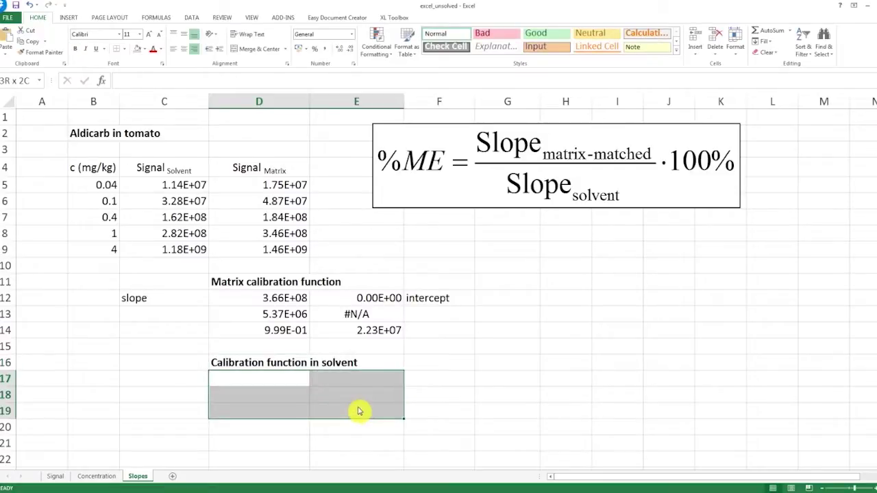
type("=LINE")
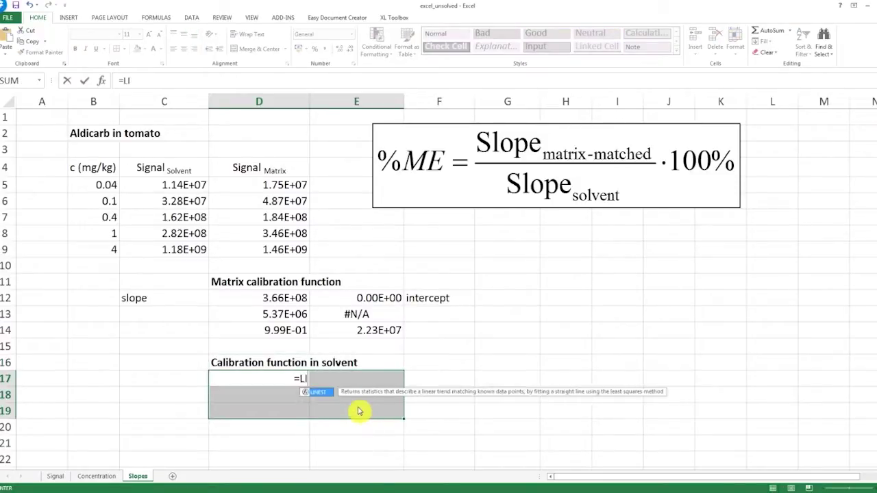
key("BackSpace")
type("NEST(")
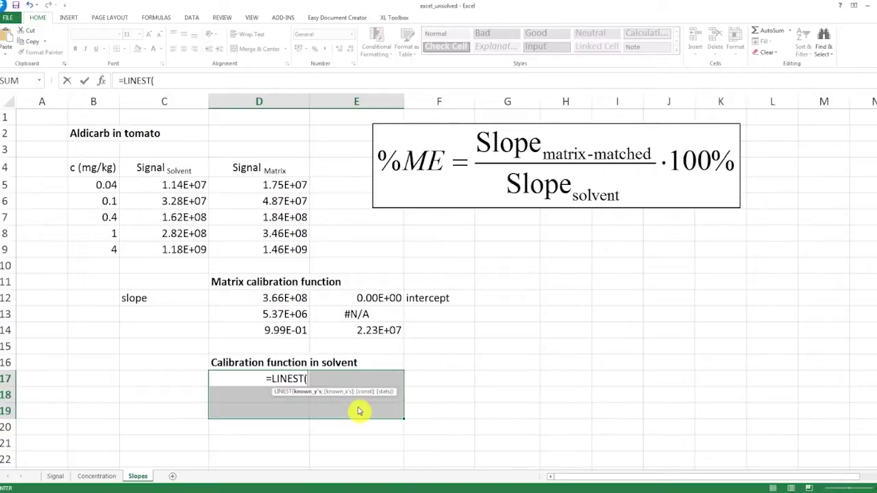
left_click_drag(203, 193, 170, 256)
type(";")
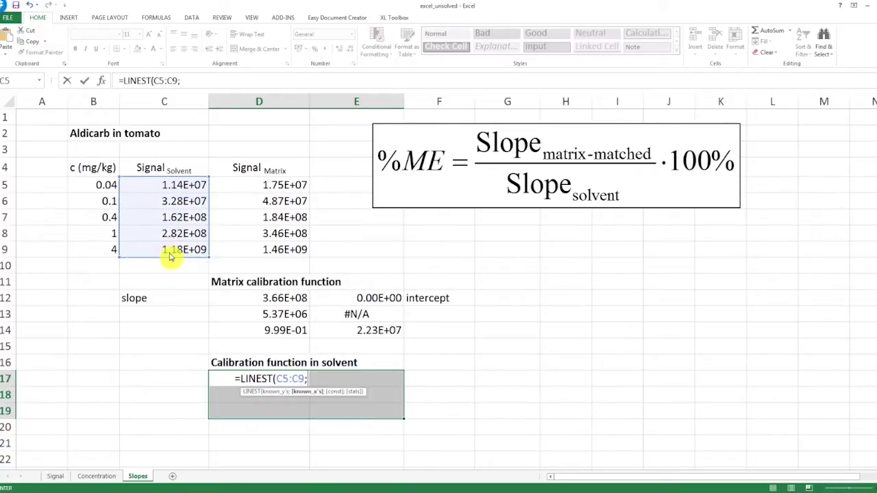
left_click_drag(76, 189, 88, 261)
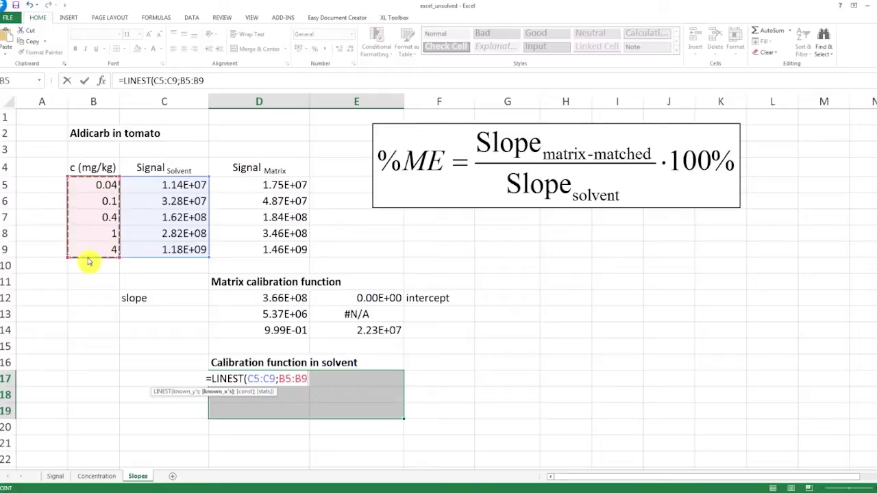
type(";1;1)")
key("ctrl+shift+Return")
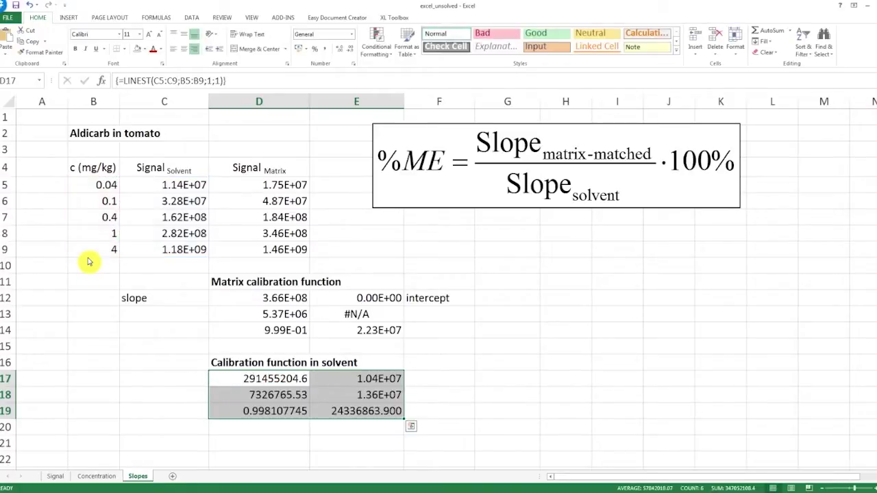
Format the solvent regression results in D17:E19 as Scientific with 2 decimal places.
right_click(310, 388)
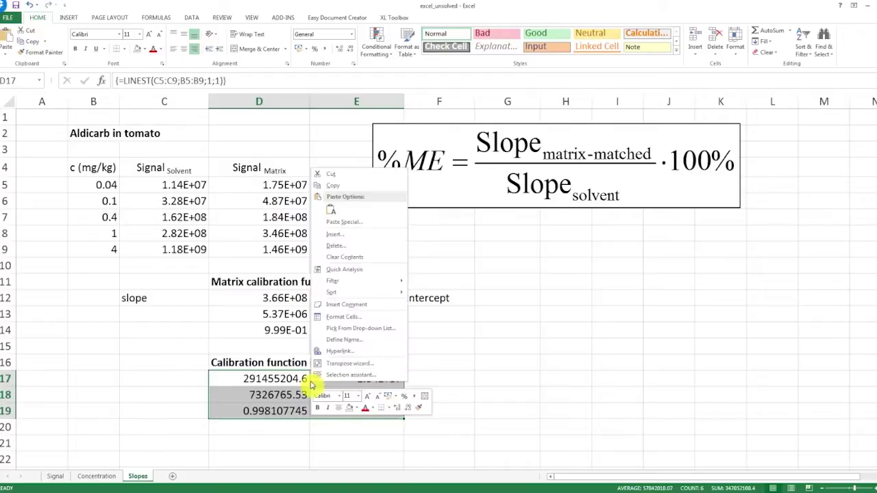
left_click(335, 320)
left_click(233, 292)
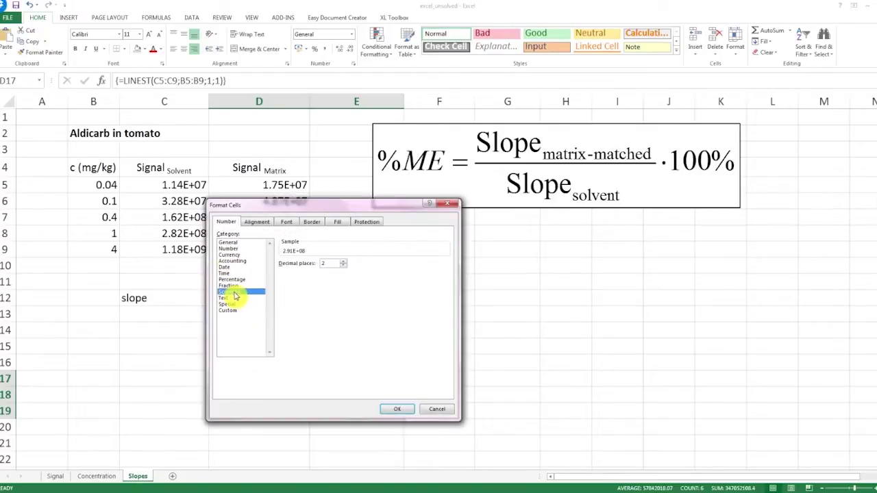
left_click(396, 409)
left_click_drag(381, 379, 386, 398)
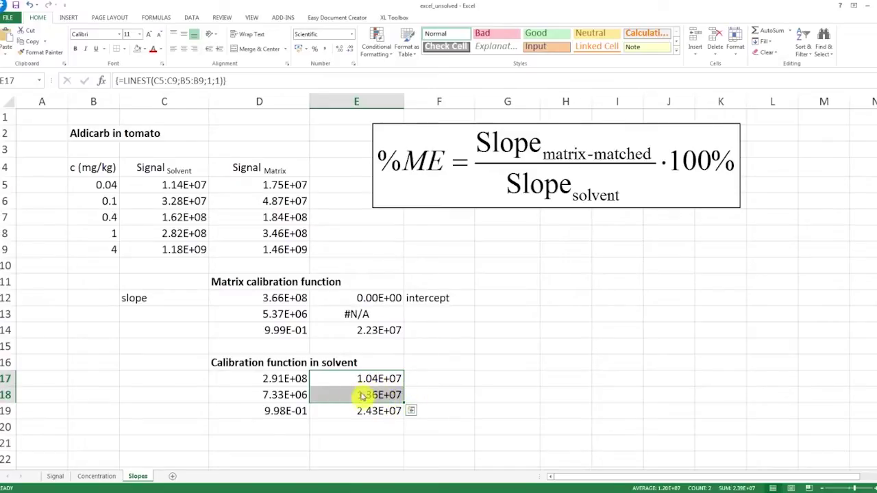
Force the solvent regression in D17:E19 through zero by changing the array formula to =LINEST(C5:C9;B5:B9;0;1).
scroll(476, 378, "down", 2)
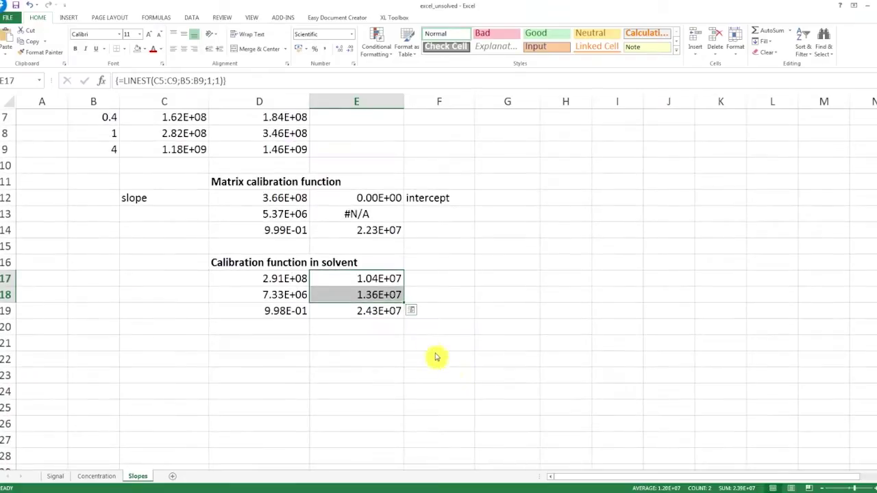
scroll(394, 278, "up", 1)
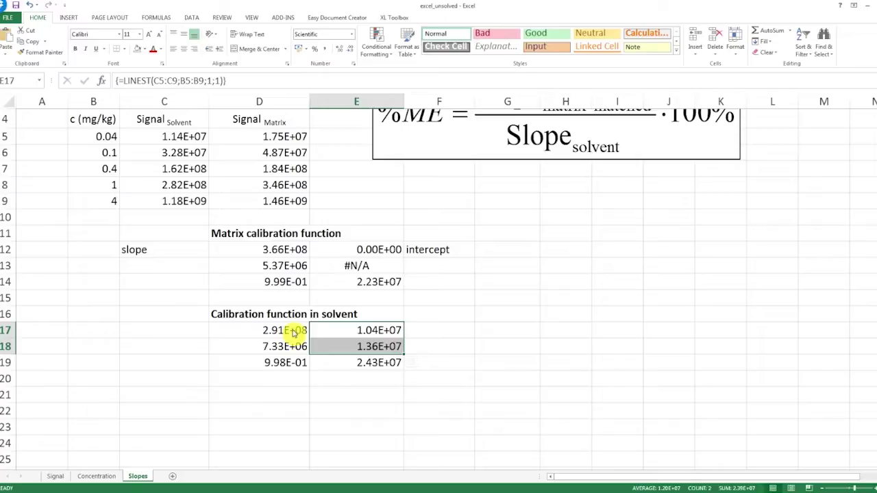
left_click_drag(297, 329, 357, 365)
left_click(212, 80)
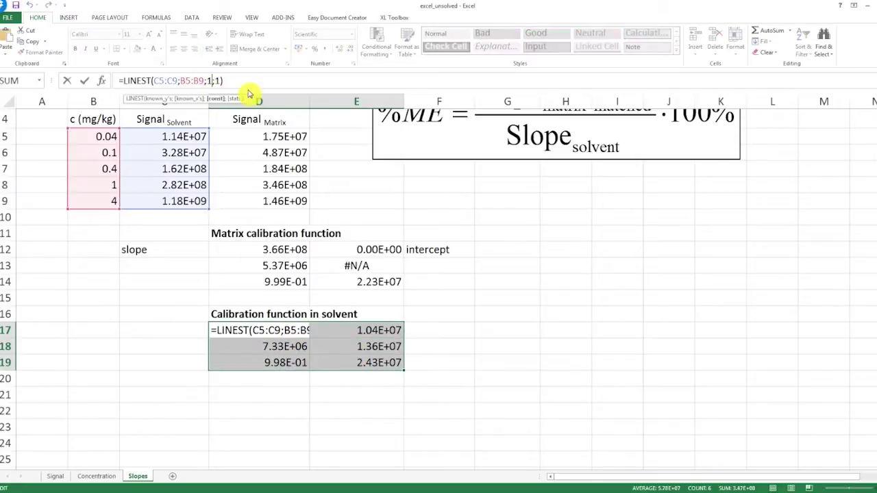
key("BackSpace")
type("0")
key("ctrl+shift+Return")
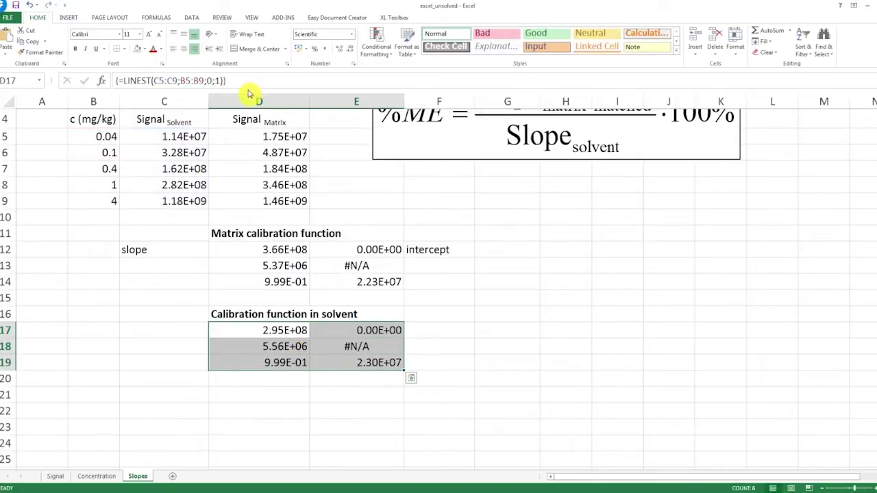
Label the solvent regression results with "slope" in C17 and "intercept" in F17.
left_click(201, 337)
type("slope")
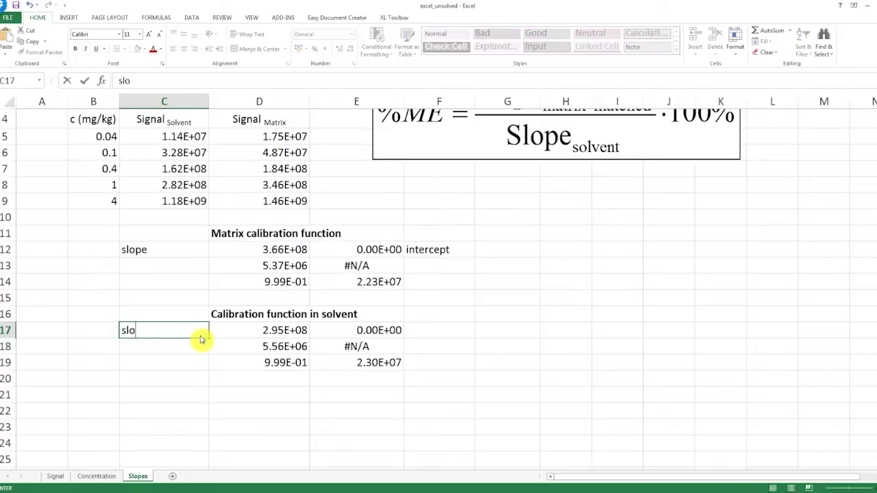
left_click(426, 330)
type("i")
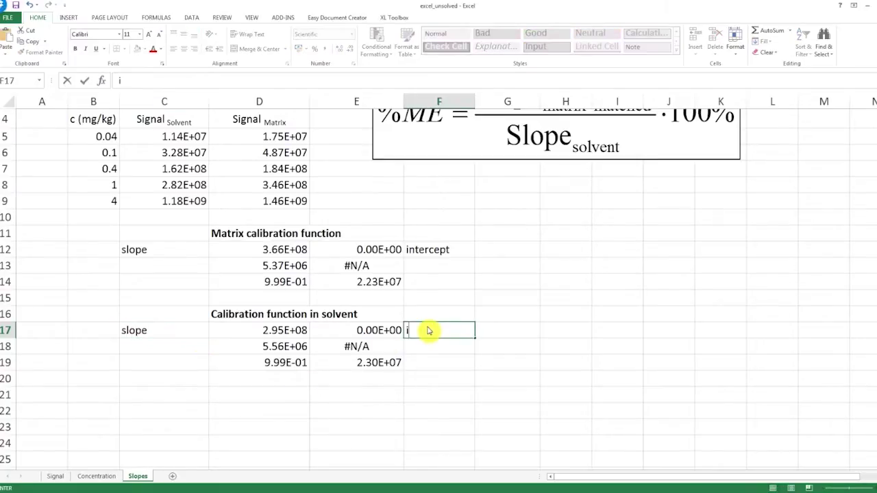
type("ntercept")
key("Return")
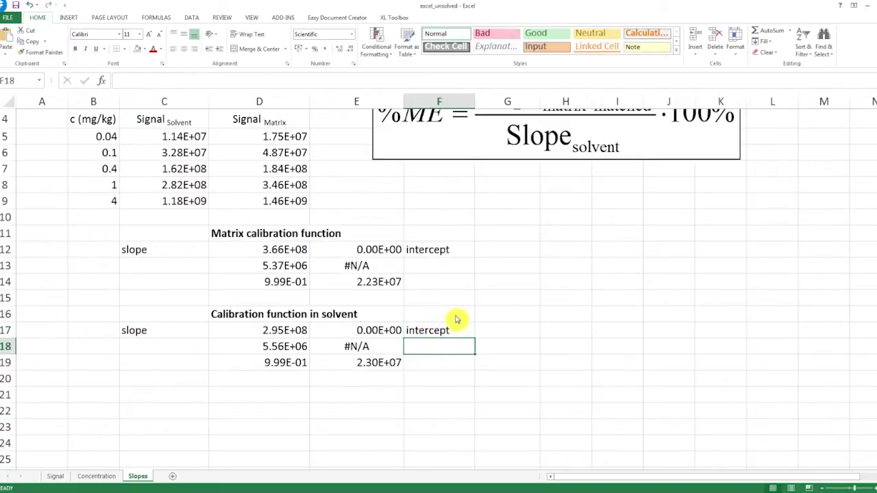
Highlight the solvent slope in D17 and the matrix slope in D12 with a light orange fill.
scroll(578, 294, "up", 1)
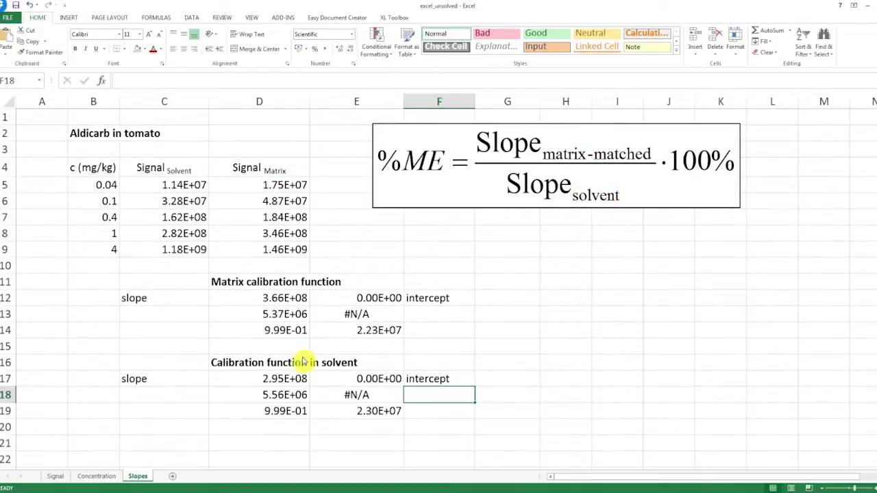
left_click(304, 379)
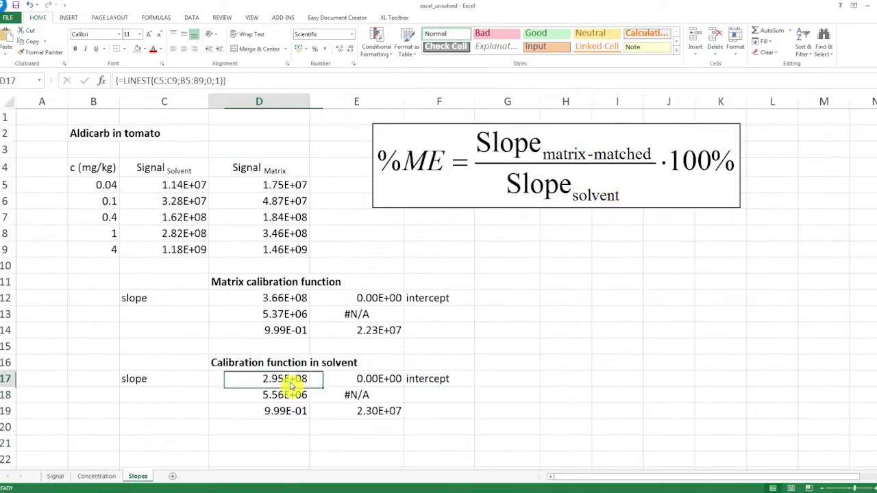
left_click(146, 52)
left_click(183, 88)
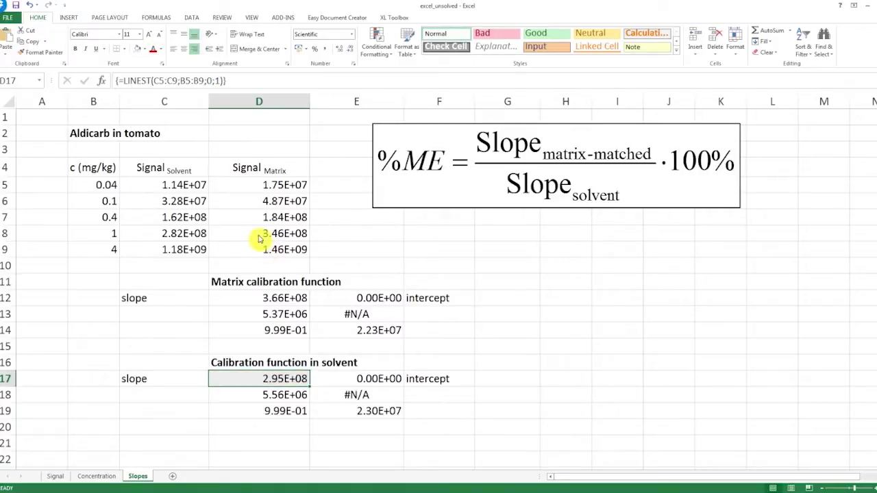
left_click(144, 49)
left_click(178, 88)
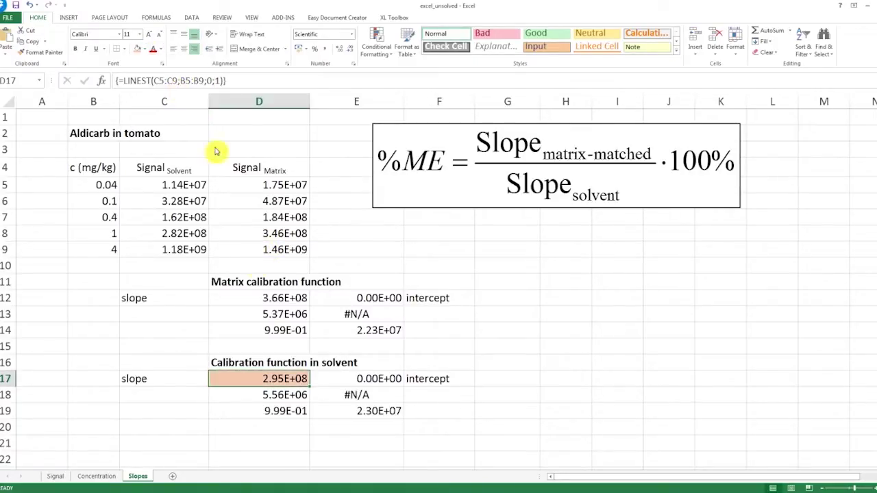
left_click(265, 299)
left_click(136, 49)
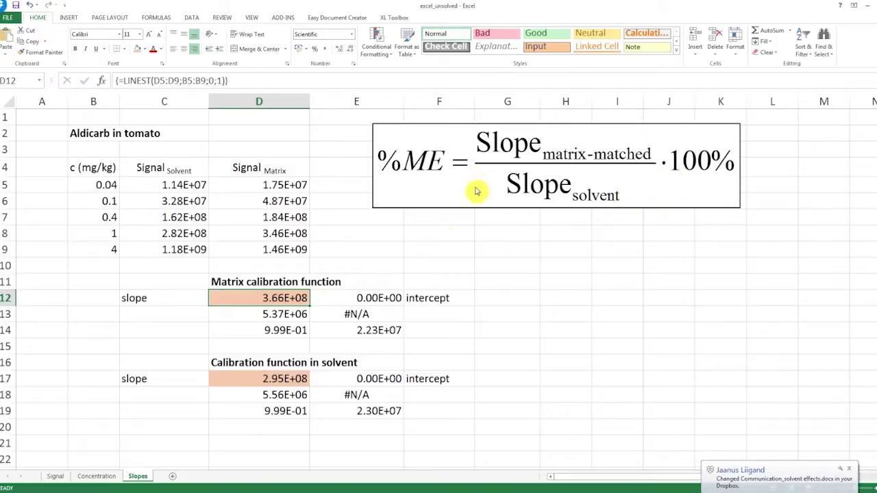
Add the bold label "%ME=" in C21.
left_click(206, 446)
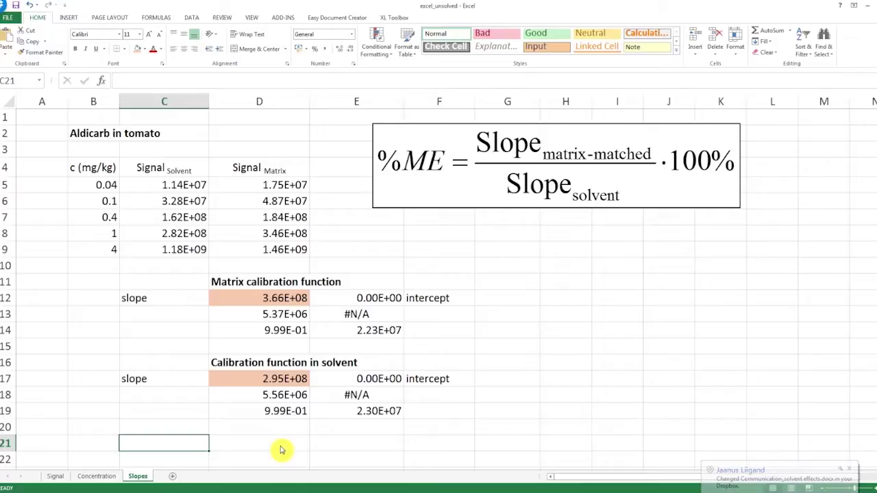
key("ctrl+b")
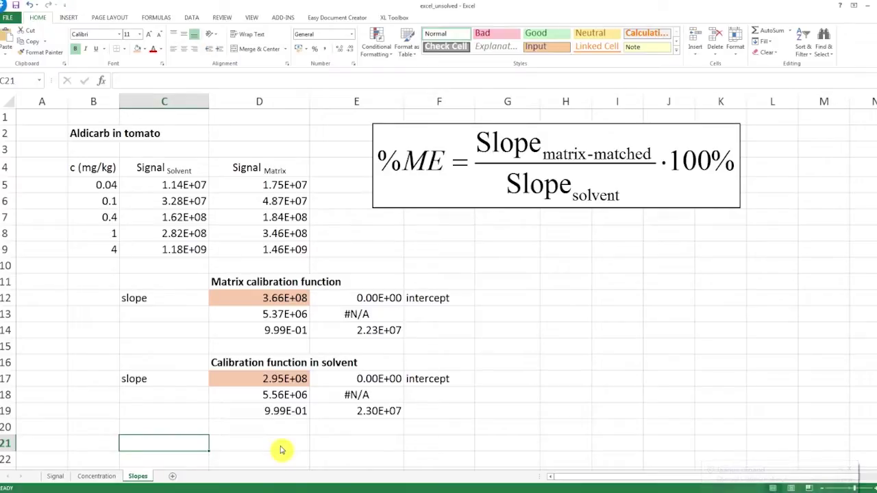
type("%ME=")
Calculate the percentage matrix effect in D21 with the formula =D12/D17*100.
left_click(281, 450)
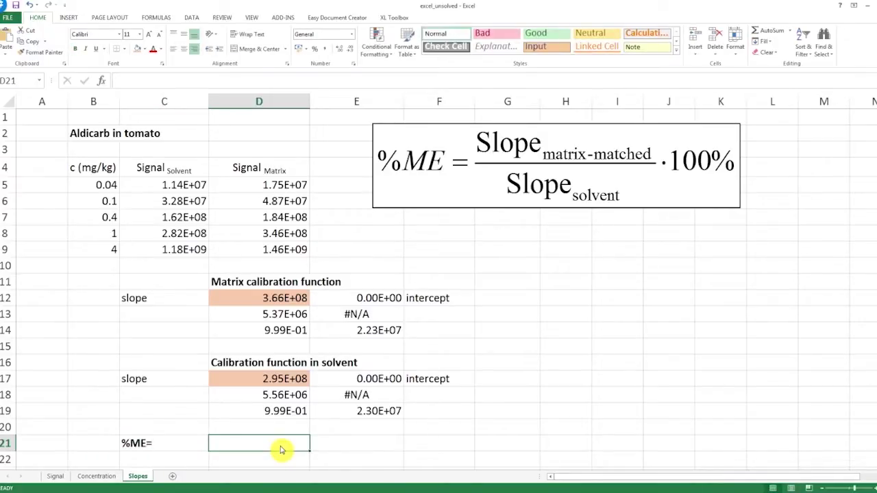
type("=")
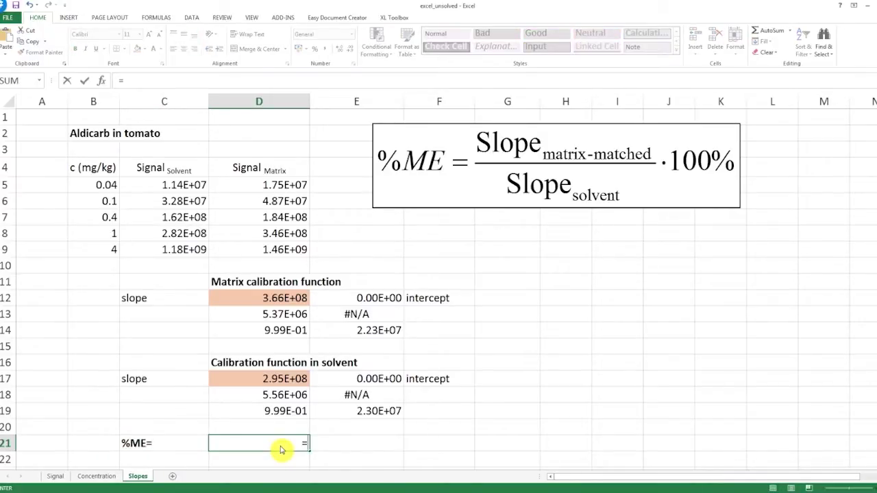
left_click(262, 301)
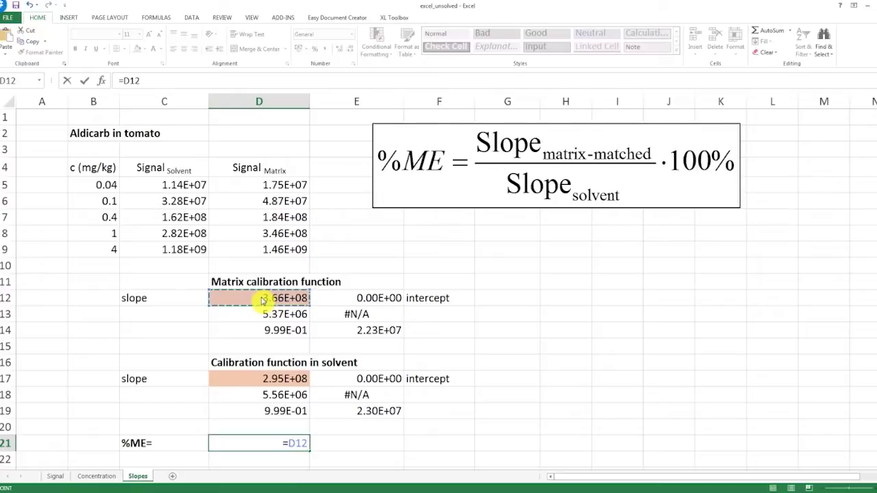
type("/")
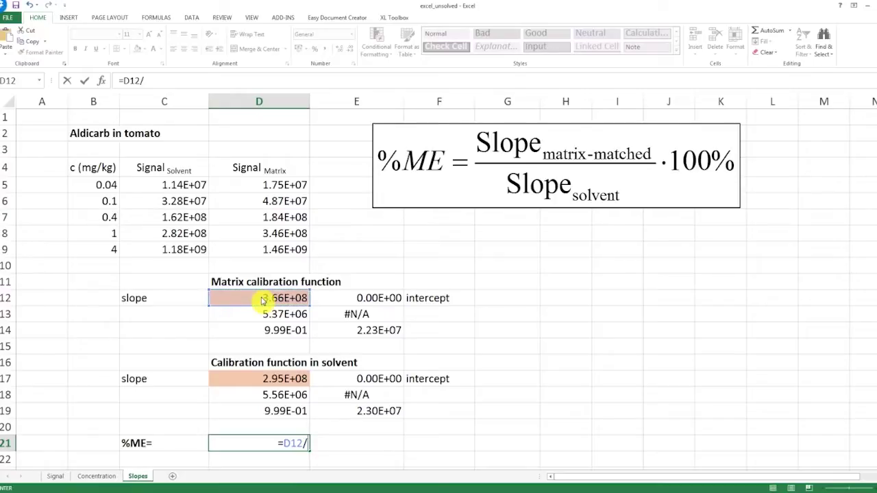
left_click(275, 381)
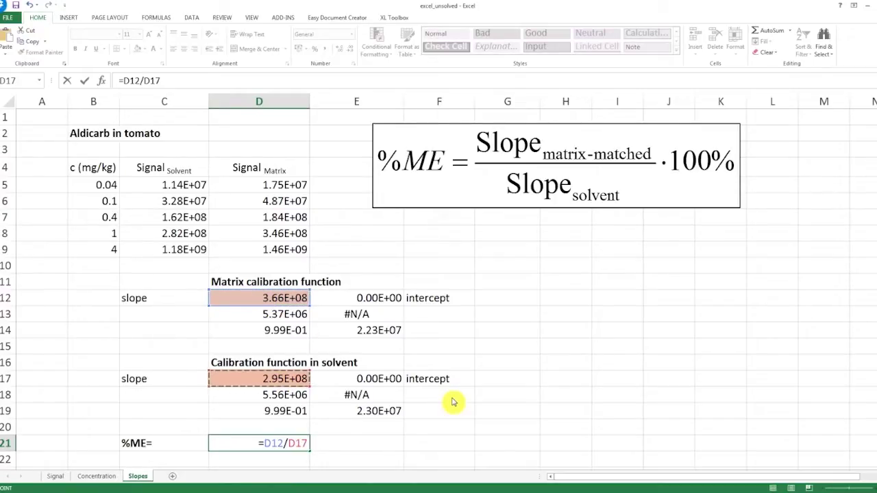
key("Return")
key("Up")
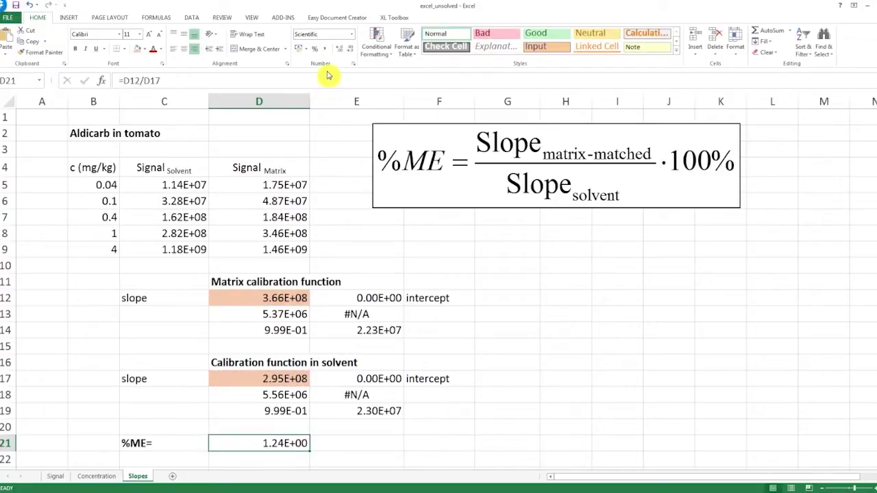
key("F2")
type("*100")
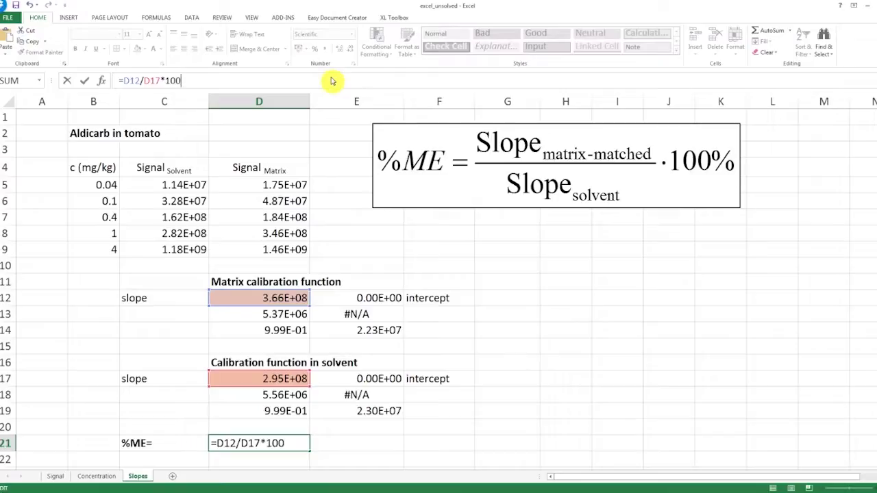
key("Return")
Format the matrix effect result in D21 as Number with 2 decimal places.
right_click(300, 445)
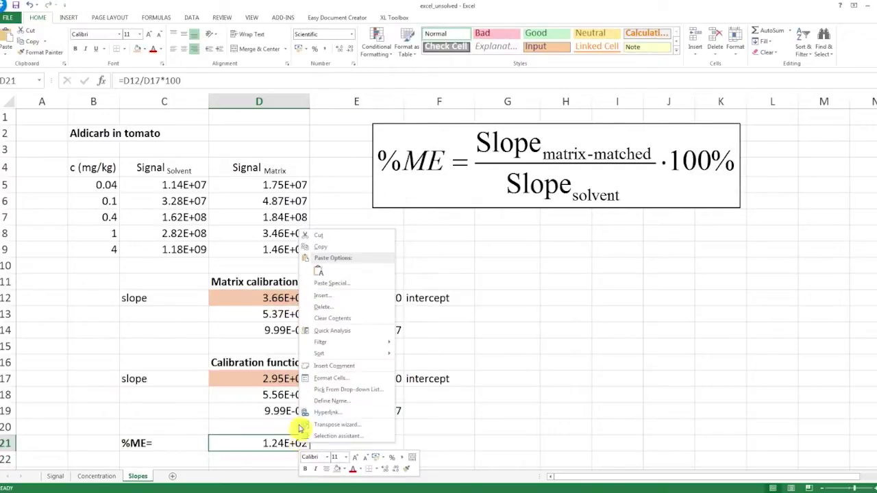
left_click(332, 380)
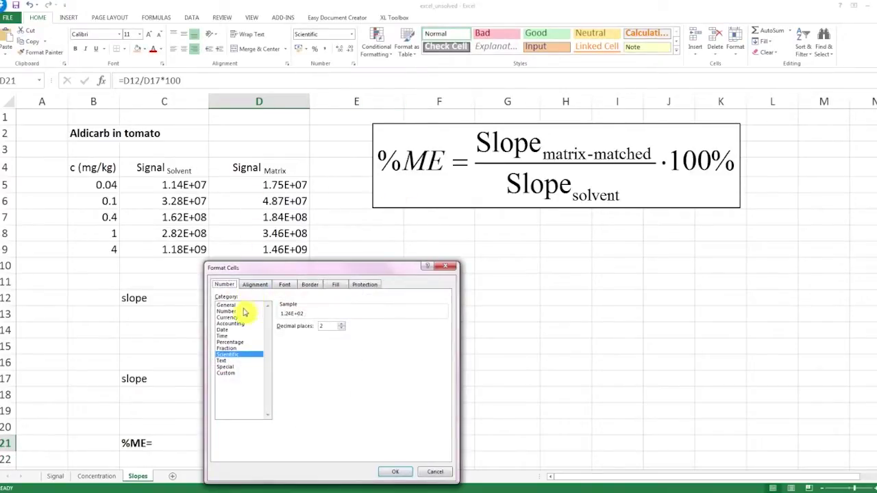
left_click(233, 311)
left_click(397, 472)
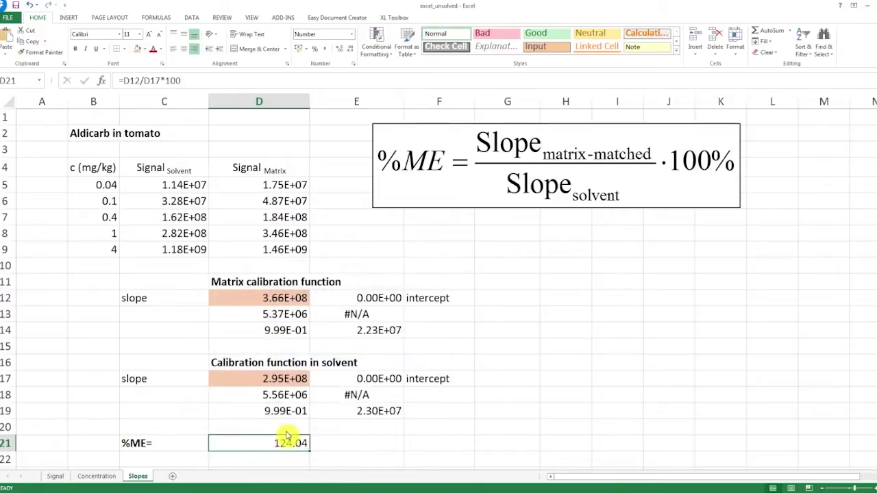
Enter the unit "%" in E21 beside the matrix effect result.
left_click(343, 449)
type("%")
key("Return")
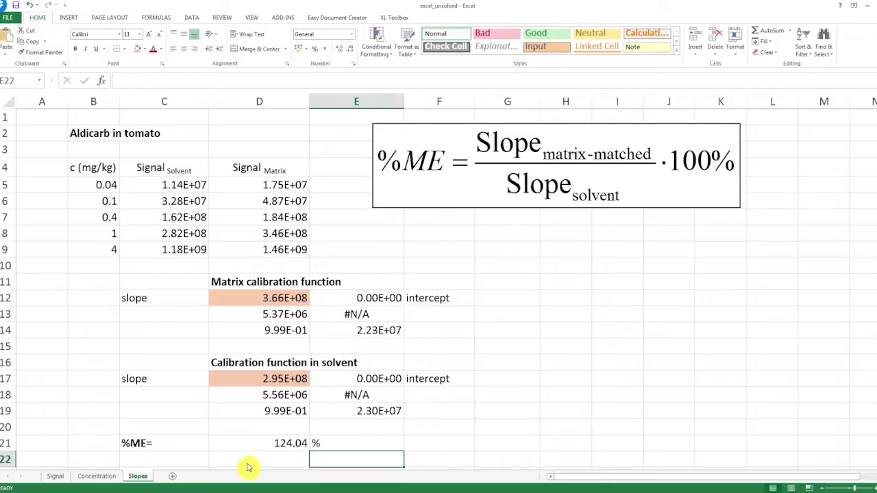
Reduce the matrix effect result in D21 to zero decimal places.
left_click(301, 442)
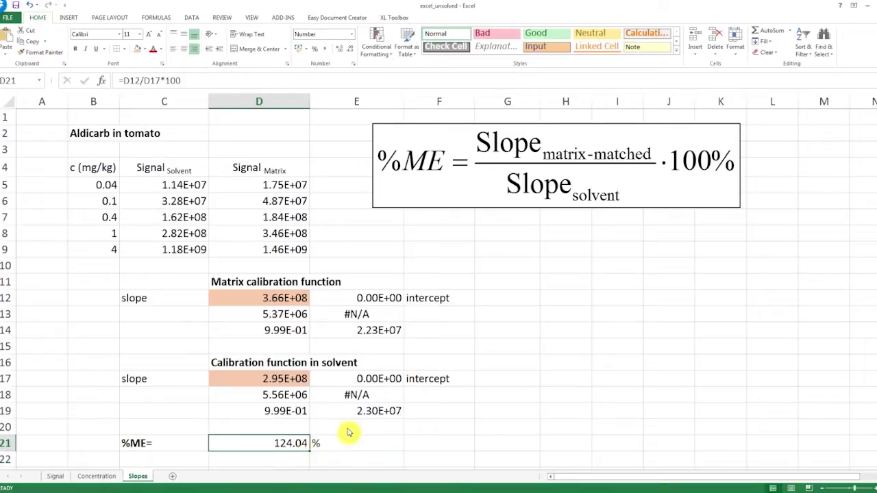
left_click(348, 50)
left_click(348, 49)
Compare the solvent and matrix signals in C5:D9, looking at the 0.04 mg/kg concentration level.
left_click_drag(184, 185, 273, 251)
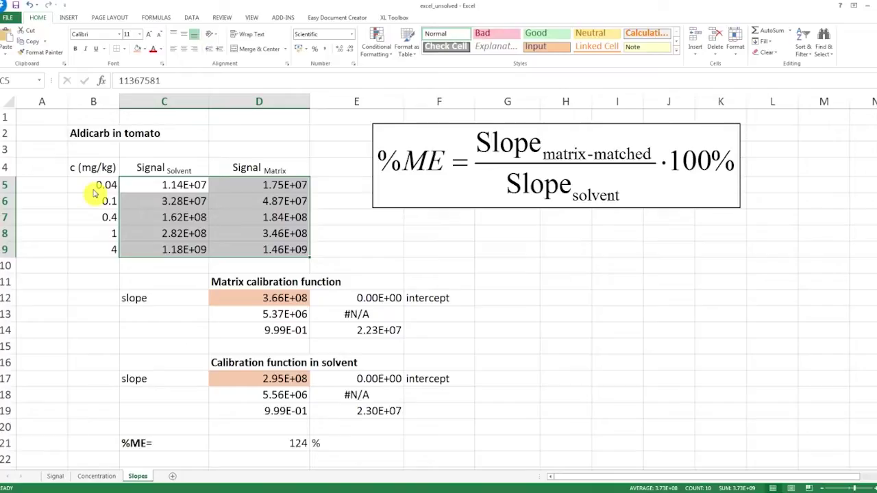
left_click(87, 190)
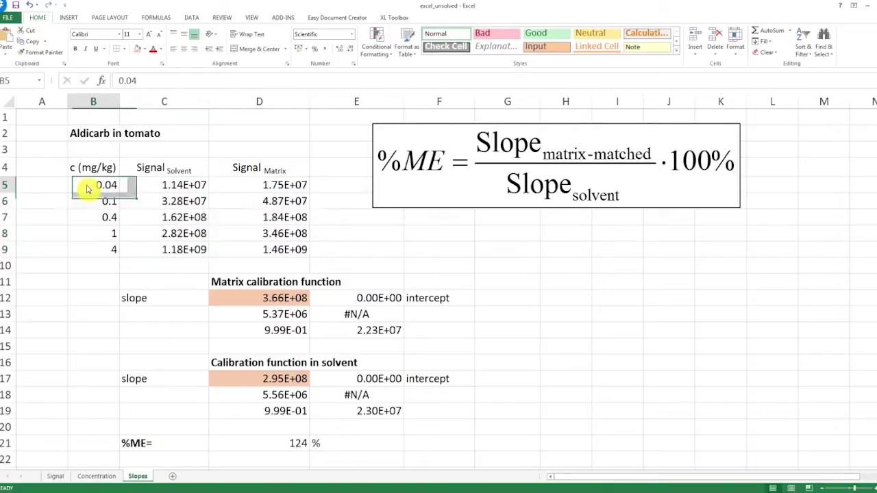
left_click(185, 185)
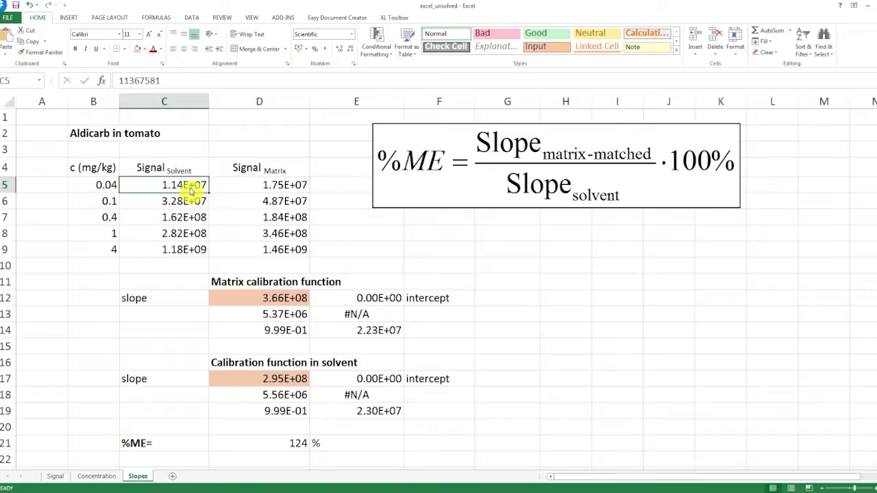
left_click(255, 186)
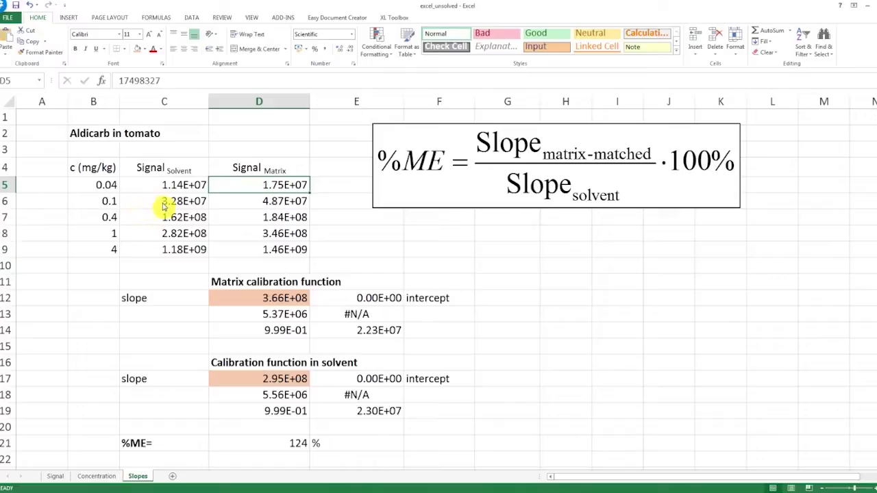